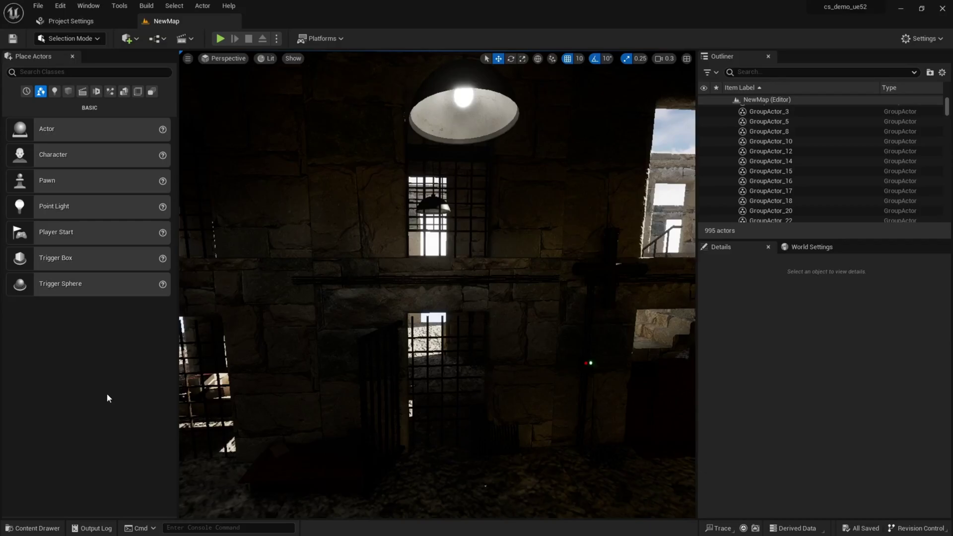
Look around the prison interior, then run Build Lighting Only on the dungeon level
{"action": "right_click_drag", "start_coordinate": [292, 408], "coordinate": [291, 410]}
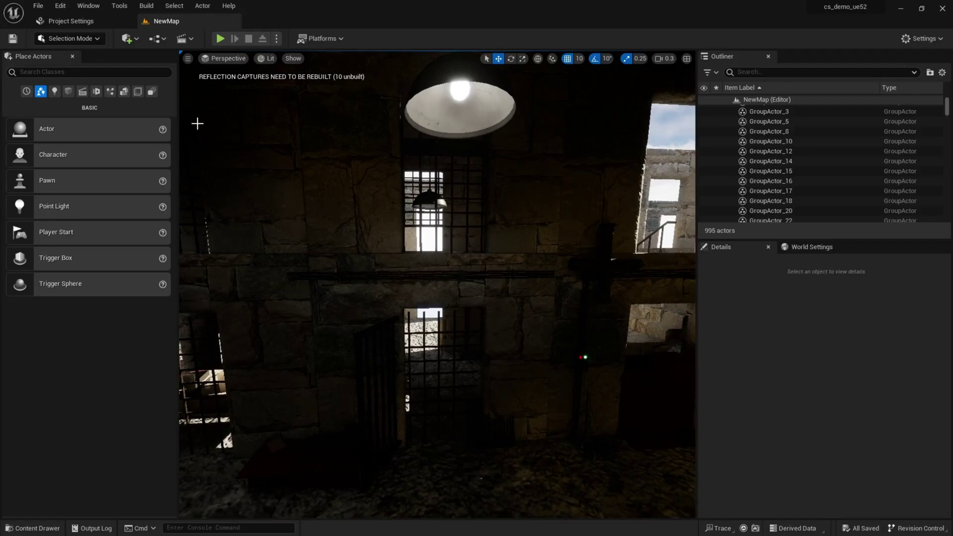
{"action": "right_click_drag", "start_coordinate": [211, 81], "coordinate": [607, 142]}
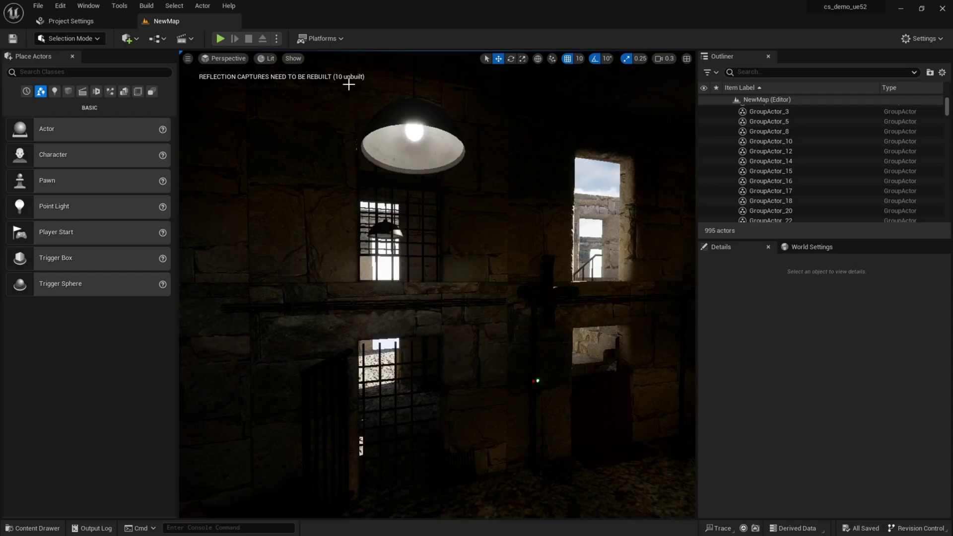
{"action": "left_click", "coordinate": [148, 10]}
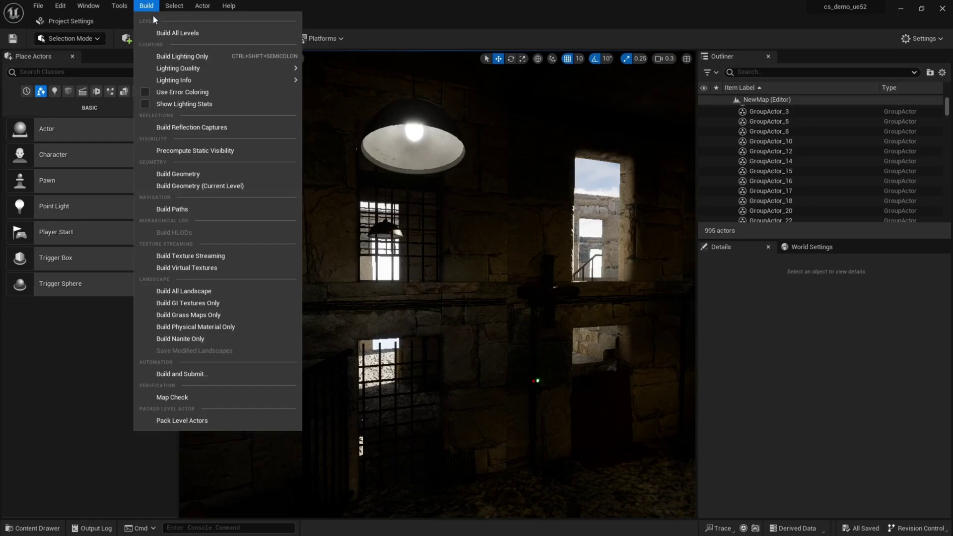
{"action": "left_click", "coordinate": [208, 59]}
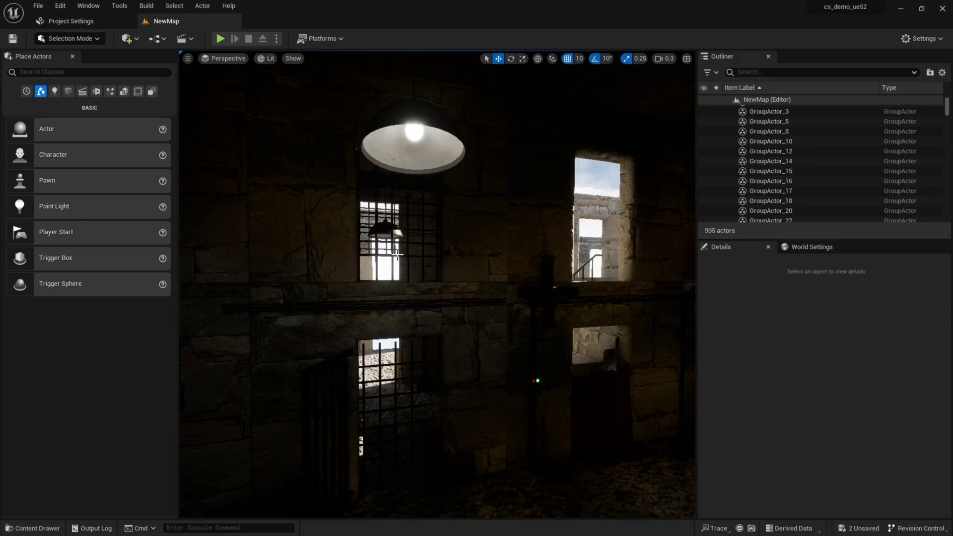
{"action": "right_click_drag", "start_coordinate": [470, 268], "coordinate": [460, 280]}
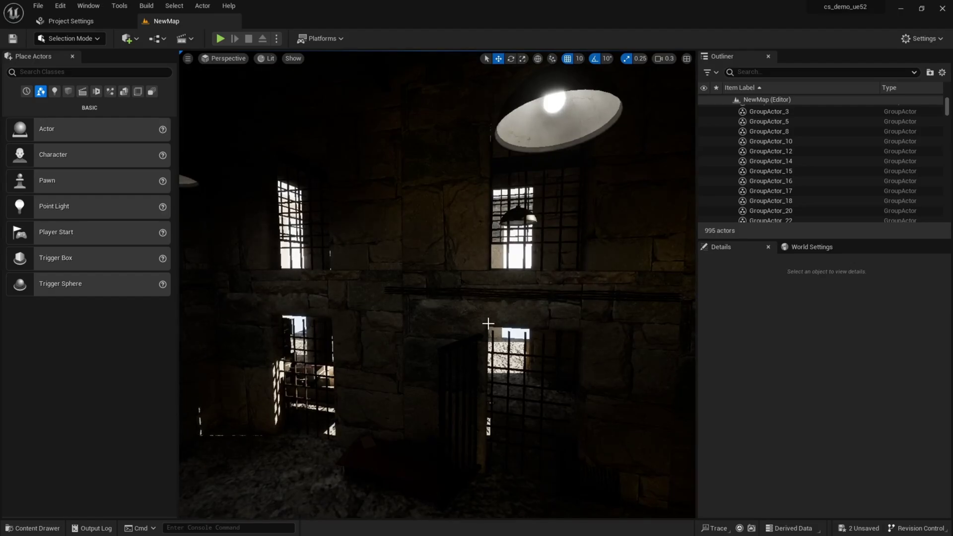
{"action": "right_click_drag", "start_coordinate": [488, 323], "coordinate": [522, 322]}
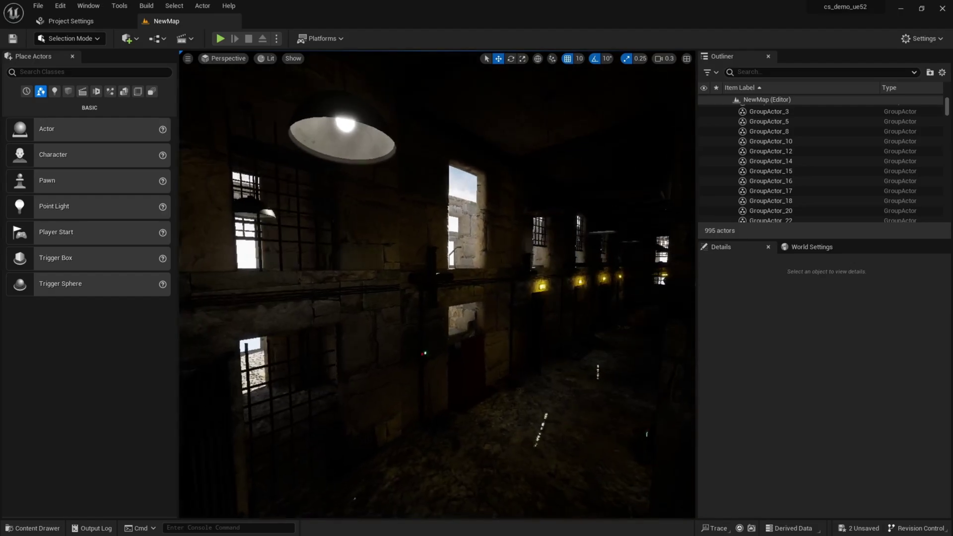
{"action": "right_click_drag", "start_coordinate": [437, 286], "coordinate": [437, 253]}
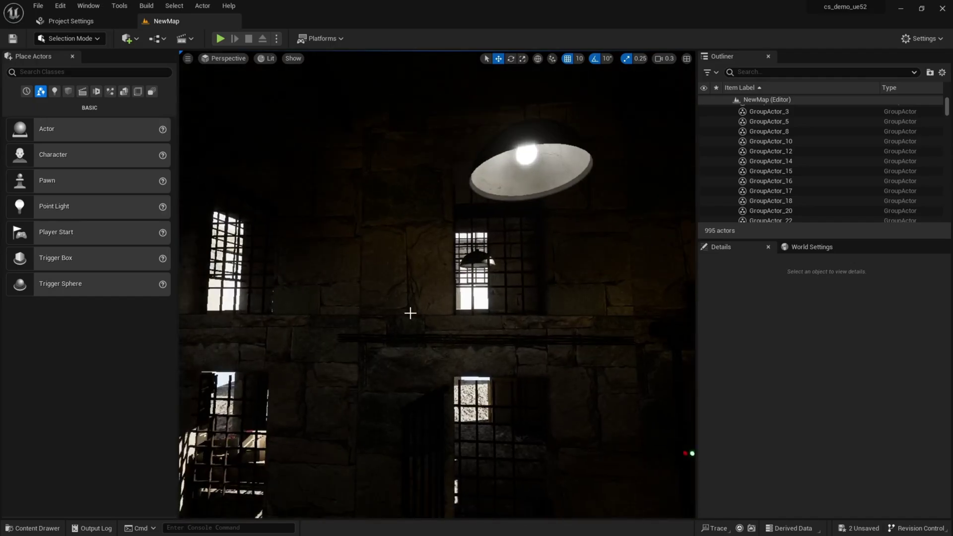
{"action": "key", "text": "ctrl+space"}
{"action": "key", "text": "ctrl+space"}
{"action": "right_click_drag", "start_coordinate": [293, 299], "coordinate": [292, 328]}
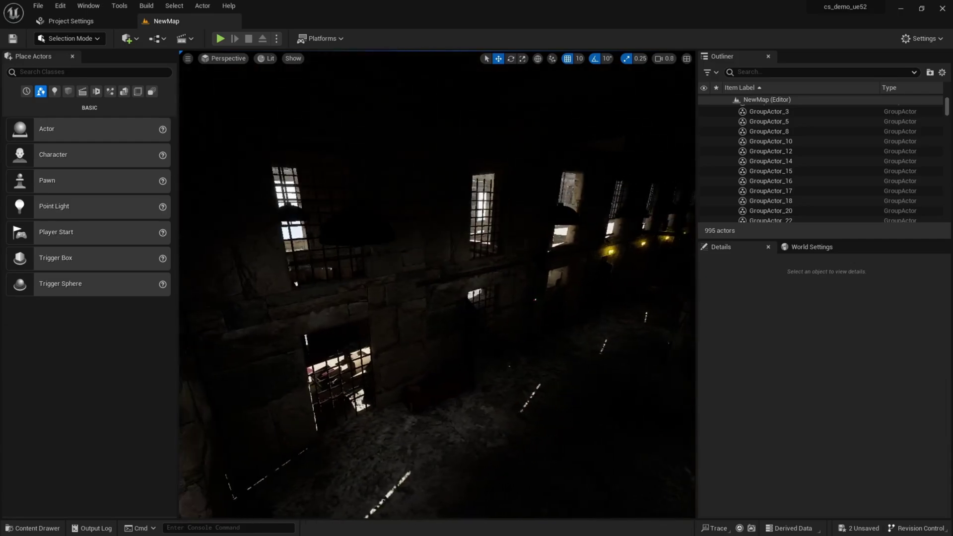
{"action": "right_click_drag", "start_coordinate": [293, 328], "coordinate": [288, 294]}
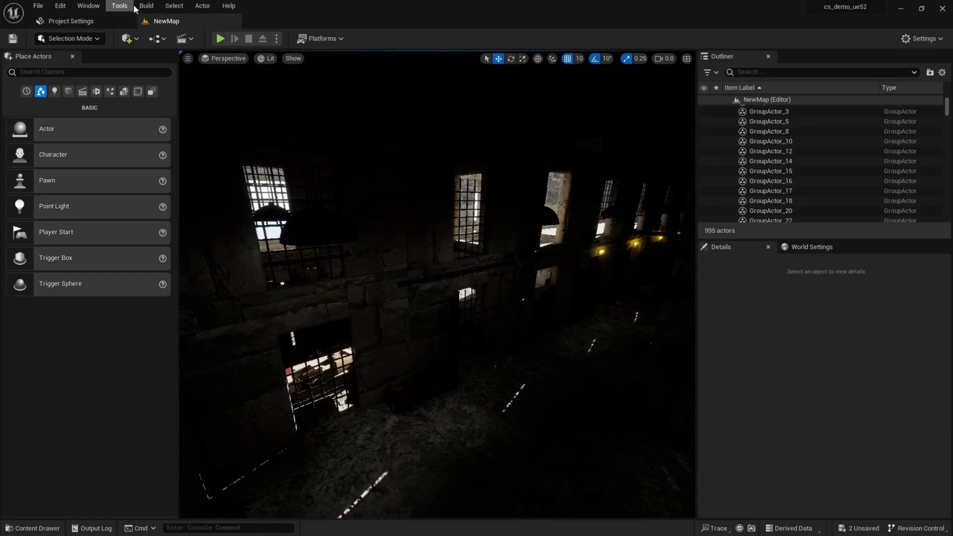
Run Map Check (zero errors), close the Message Log, then retry Build Lighting Only
{"action": "left_click", "coordinate": [153, 7]}
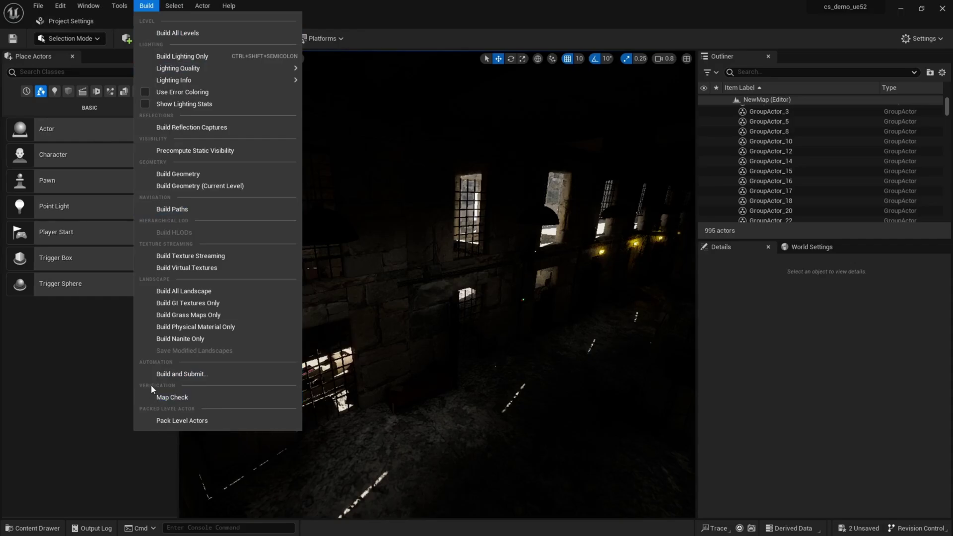
{"action": "left_click", "coordinate": [159, 397]}
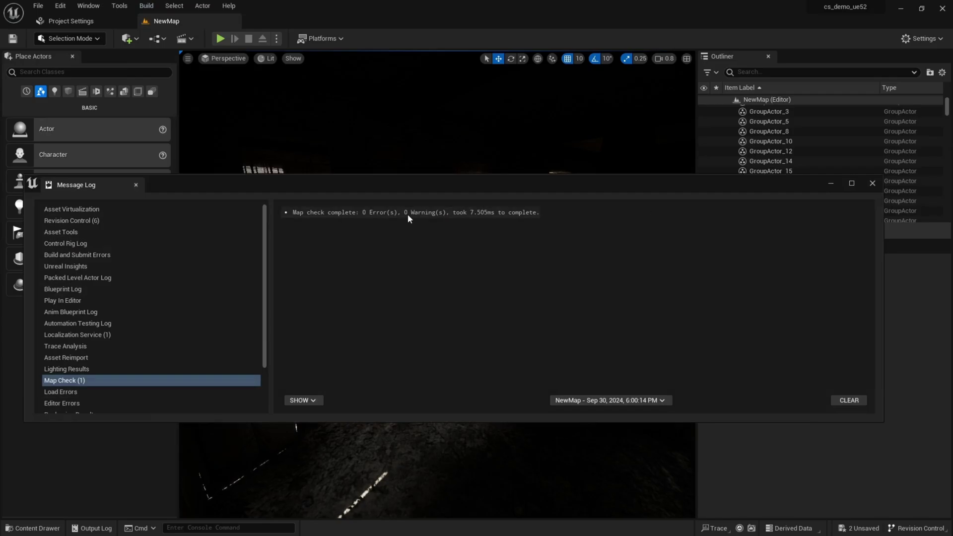
{"action": "left_click", "coordinate": [872, 182]}
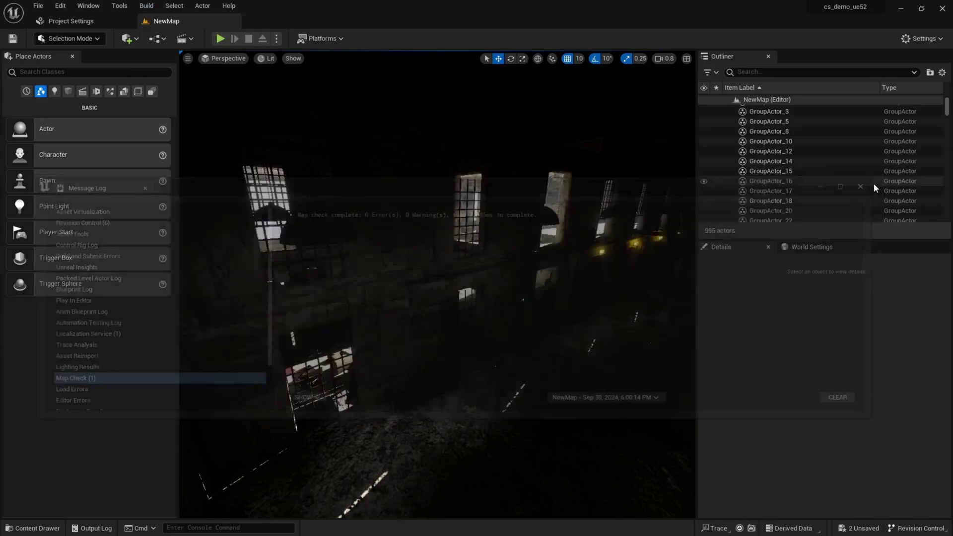
{"action": "left_click", "coordinate": [146, 5]}
{"action": "left_click", "coordinate": [188, 56]}
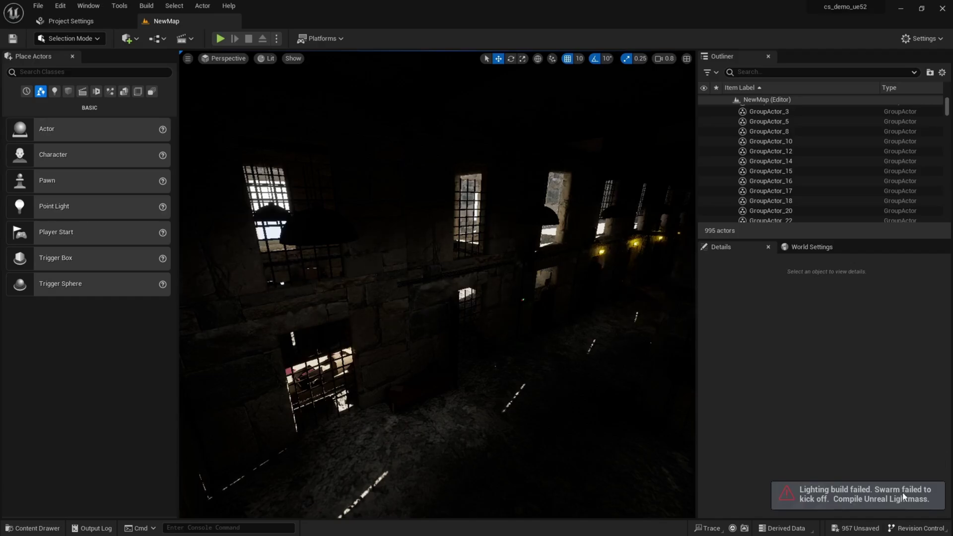
{"action": "scroll", "coordinate": [900, 174], "scroll_direction": "up", "scroll_amount": 3}
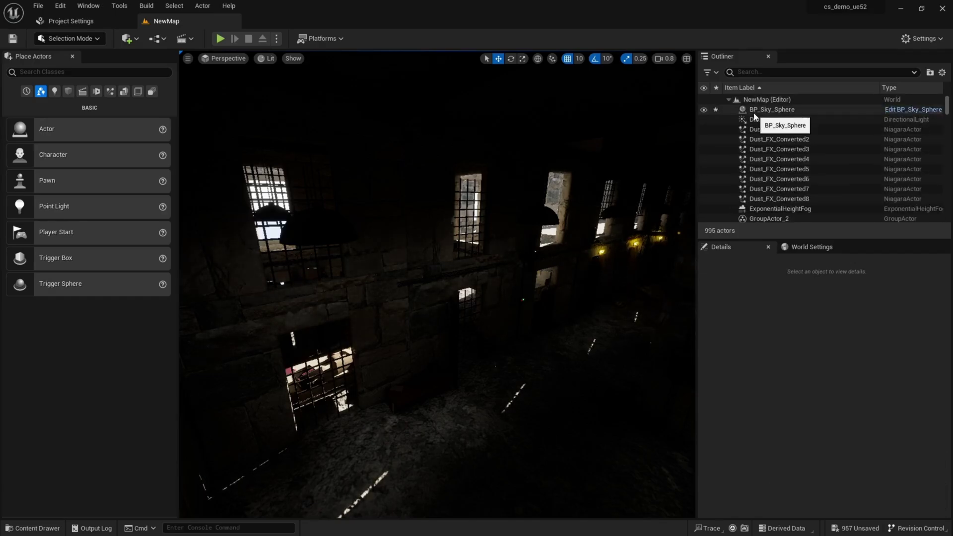
Select the Outliner actors from BP_Sky_Sphere to the last one, all 995, and copy them
{"action": "left_click", "coordinate": [767, 109]}
{"action": "left_click_drag", "start_coordinate": [945, 107], "coordinate": [946, 215]}
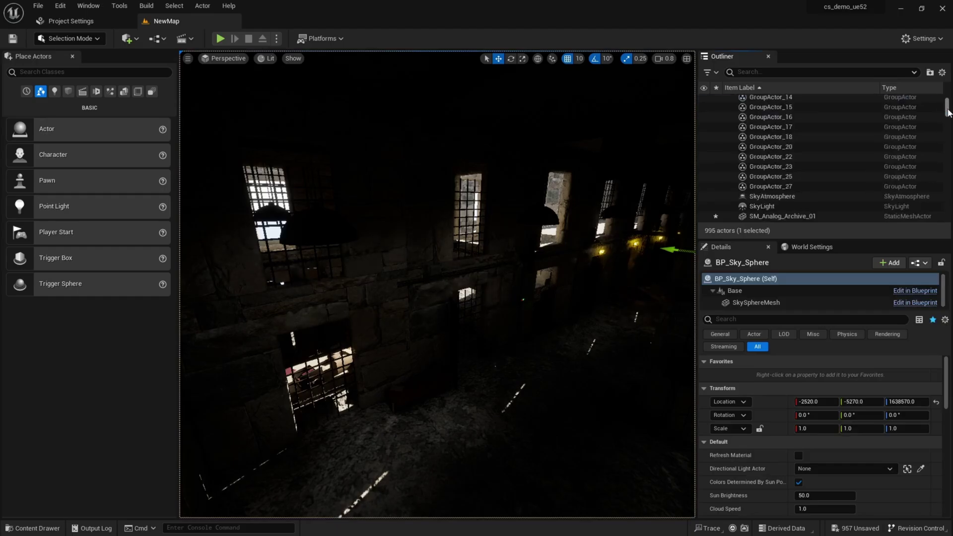
{"action": "left_click", "coordinate": [814, 216], "text": "shift"}
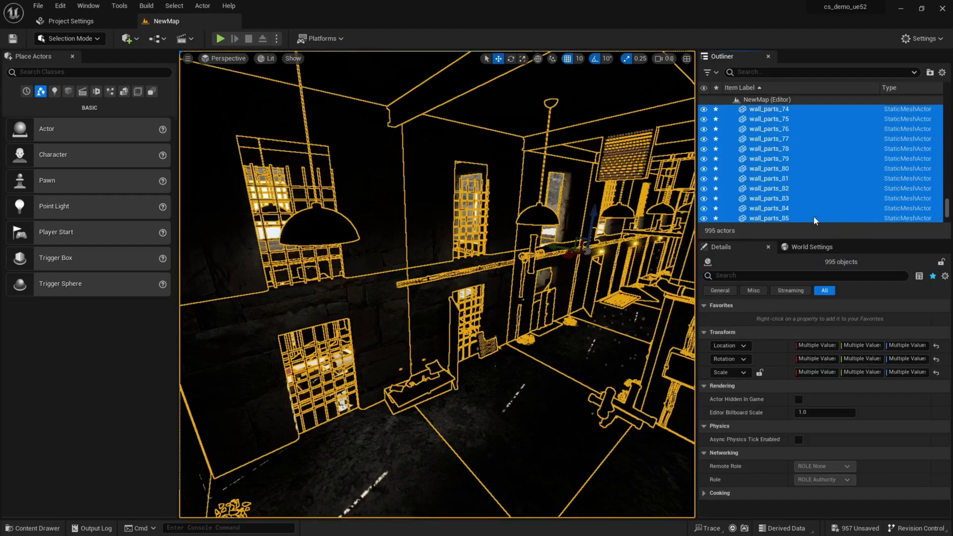
{"action": "left_click_drag", "start_coordinate": [947, 212], "coordinate": [946, 82]}
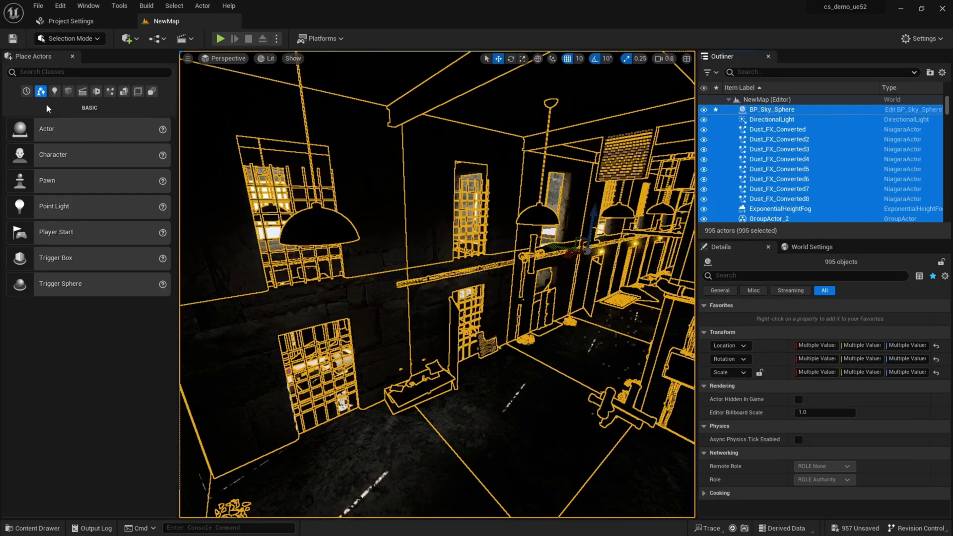
{"action": "left_click", "coordinate": [71, 38]}
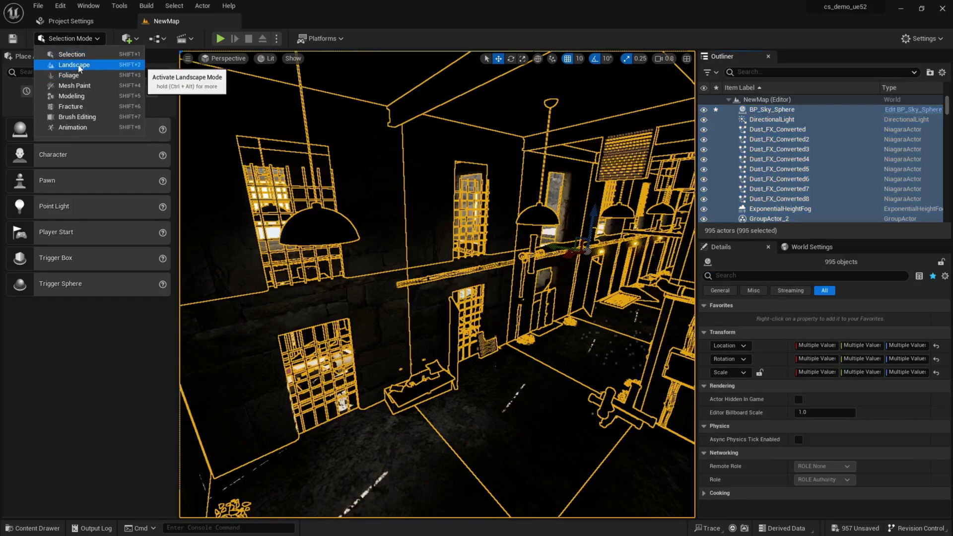
{"action": "right_click_drag", "start_coordinate": [527, 182], "coordinate": [566, 194]}
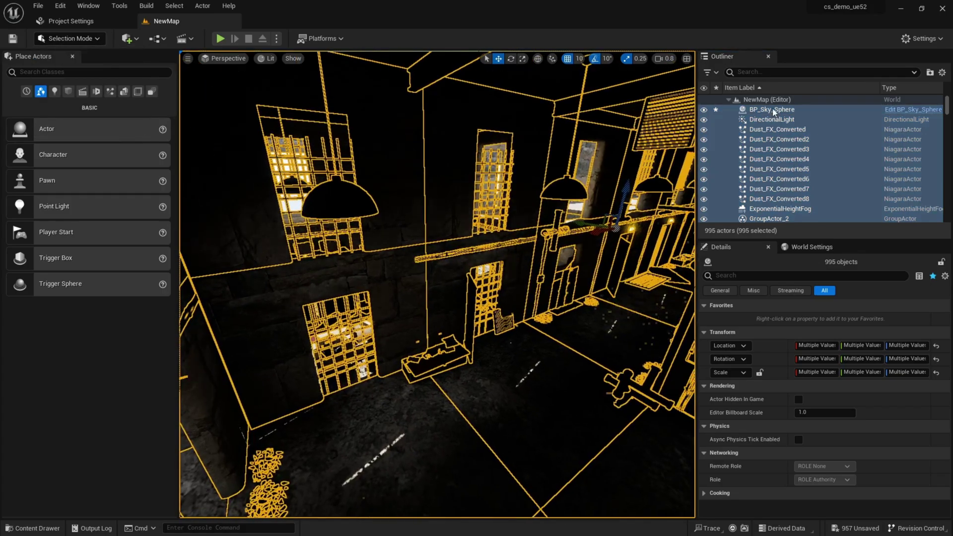
{"action": "key", "text": "ctrl+c"}
Create a new level from the Empty Open World template, choosing Don't Save for NewMap
{"action": "left_click", "coordinate": [35, 9]}
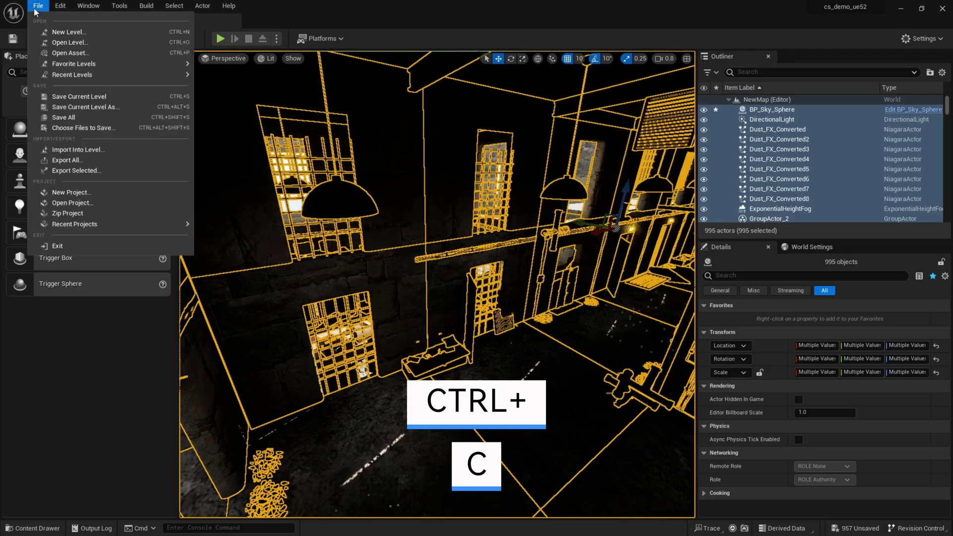
{"action": "left_click", "coordinate": [63, 33]}
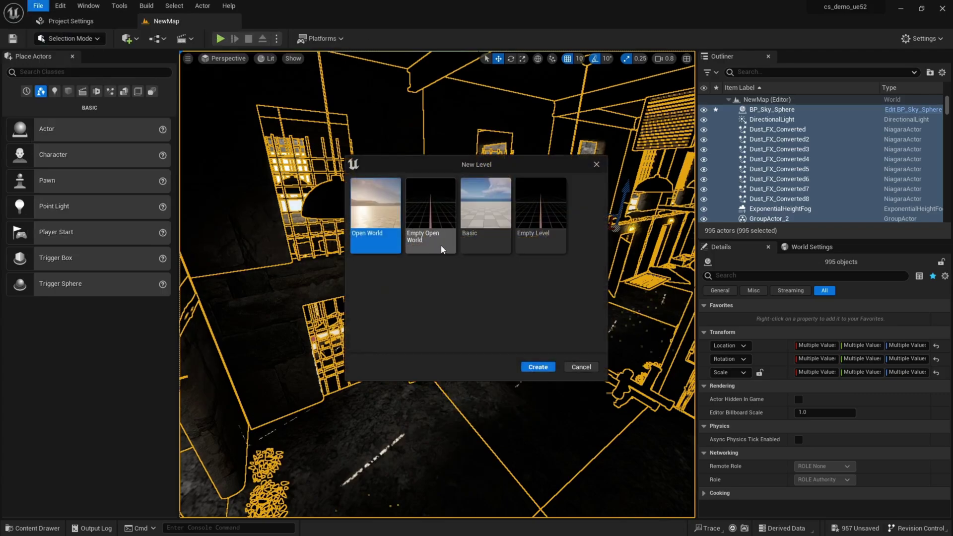
{"action": "left_click", "coordinate": [438, 237]}
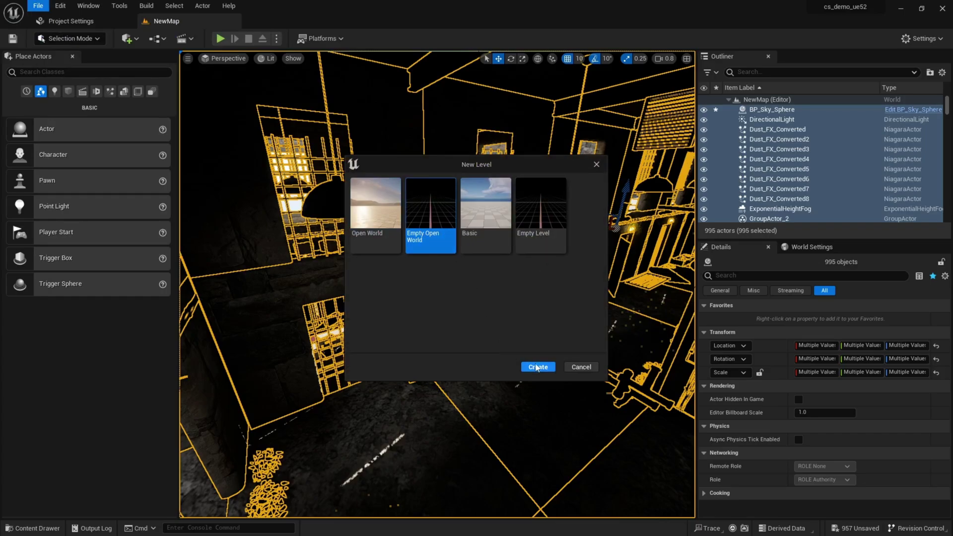
{"action": "left_click", "coordinate": [539, 368]}
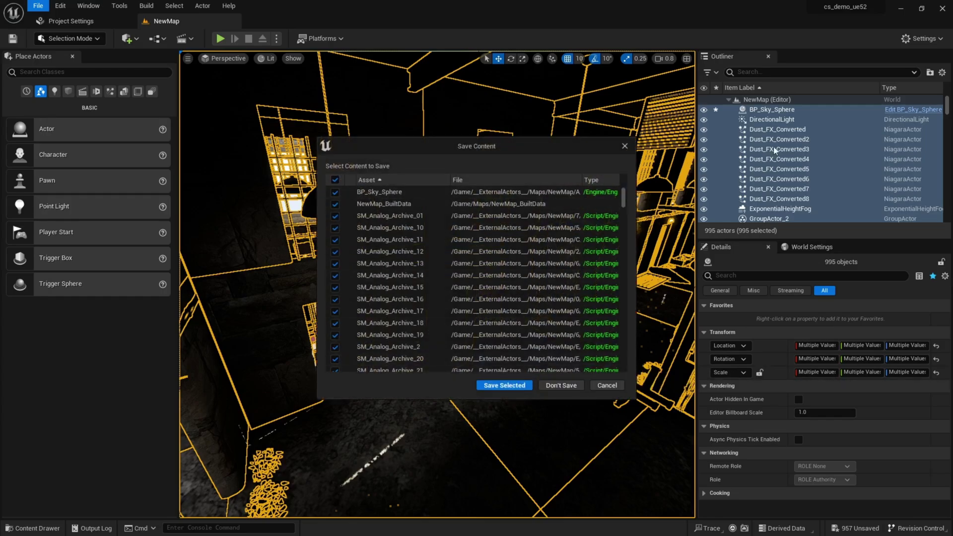
{"action": "left_click", "coordinate": [577, 388]}
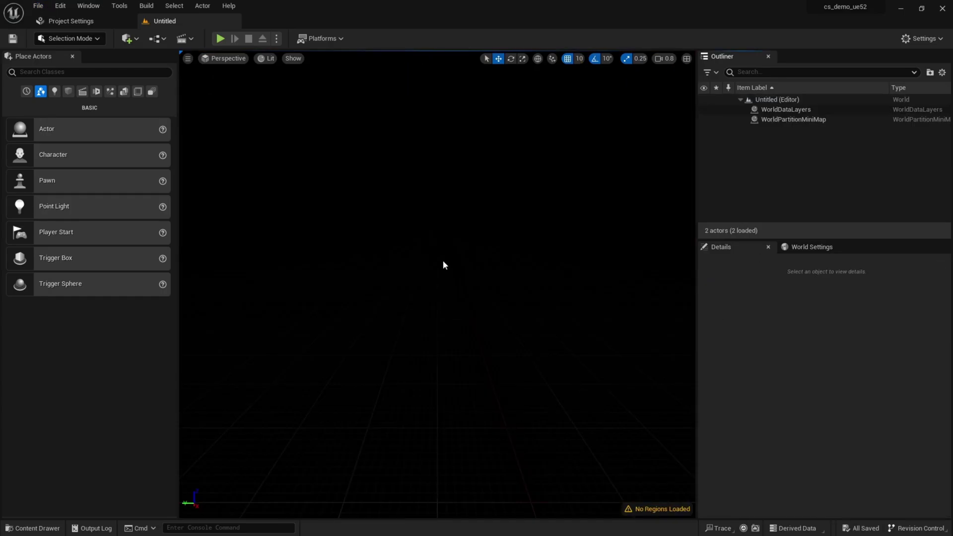
Try pasting into the empty level (nothing appears), then reopen NewMap from Recent Levels
{"action": "key", "text": "ctrl+v"}
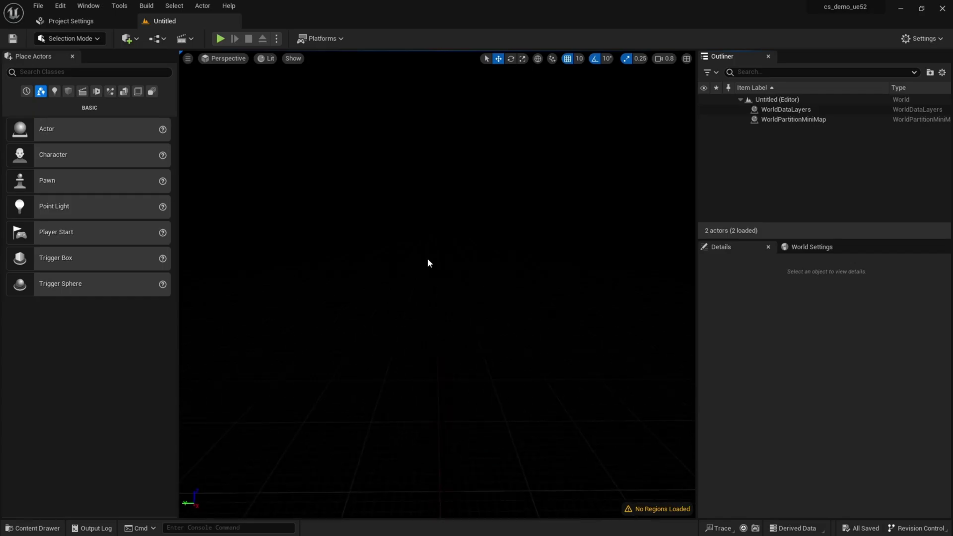
{"action": "right_click_drag", "start_coordinate": [428, 259], "coordinate": [395, 262]}
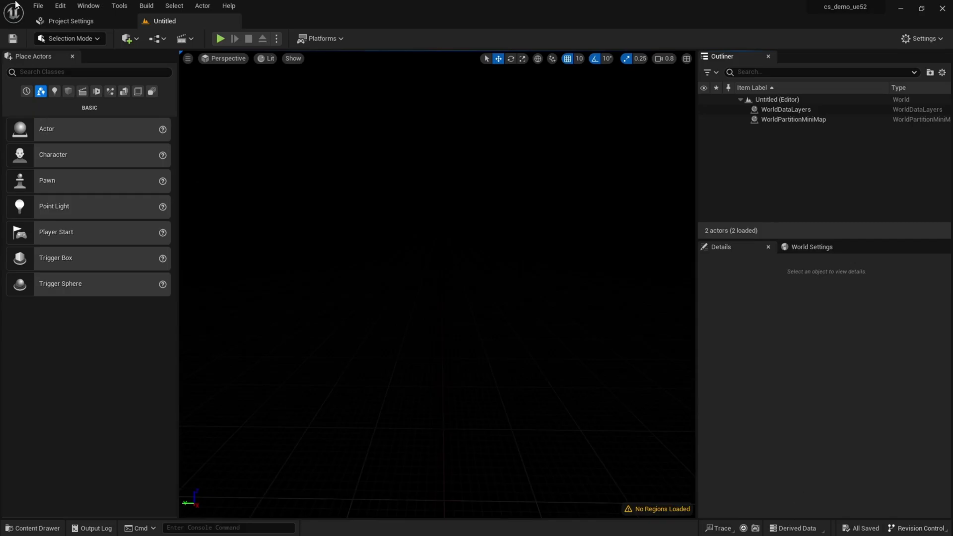
{"action": "left_click", "coordinate": [38, 5]}
{"action": "mouse_move", "coordinate": [72, 74]}
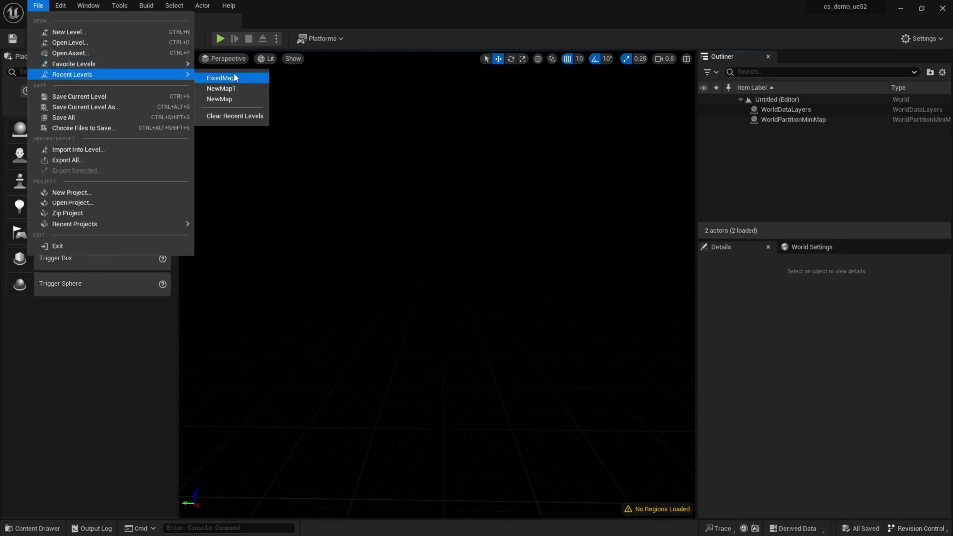
{"action": "left_click", "coordinate": [235, 78]}
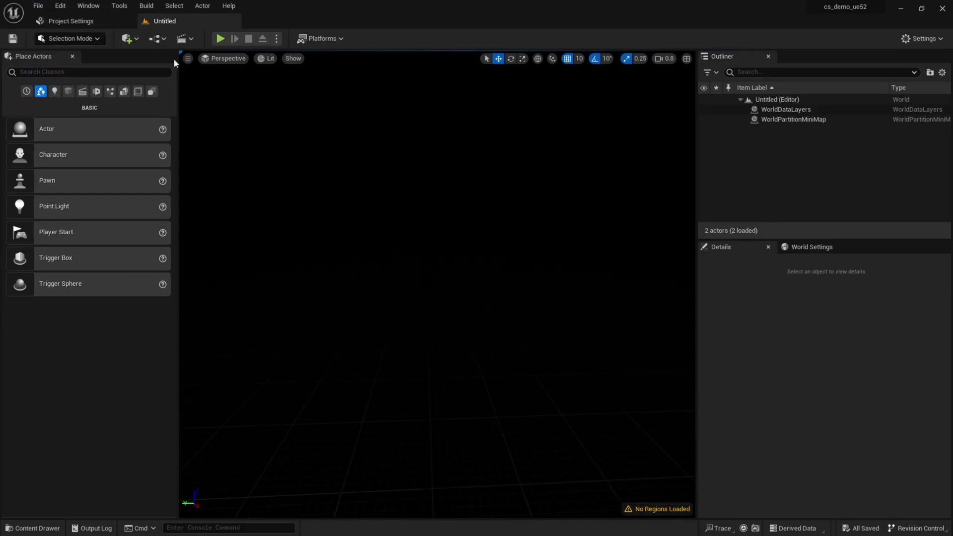
{"action": "left_click", "coordinate": [38, 5]}
{"action": "mouse_move", "coordinate": [72, 75]}
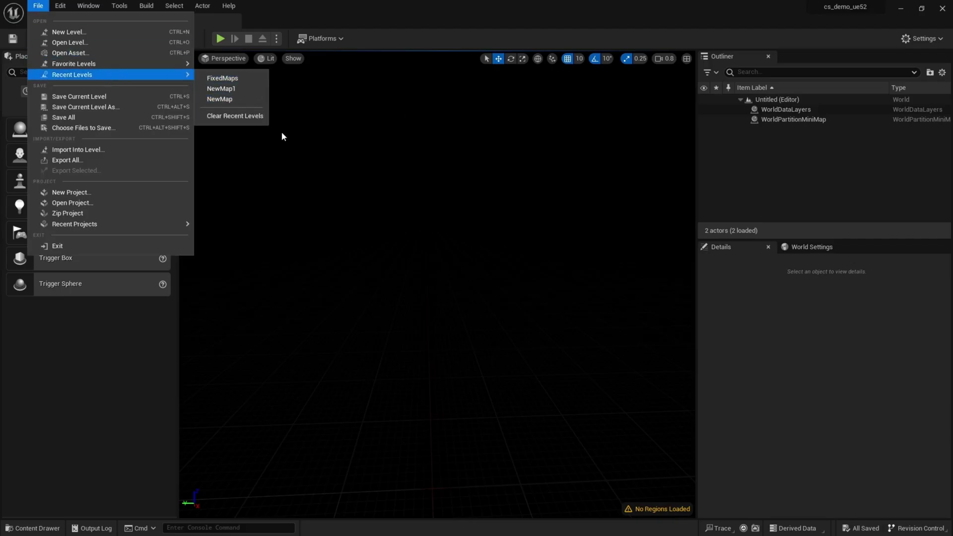
{"action": "left_click", "coordinate": [396, 152]}
{"action": "key", "text": "ctrl+space"}
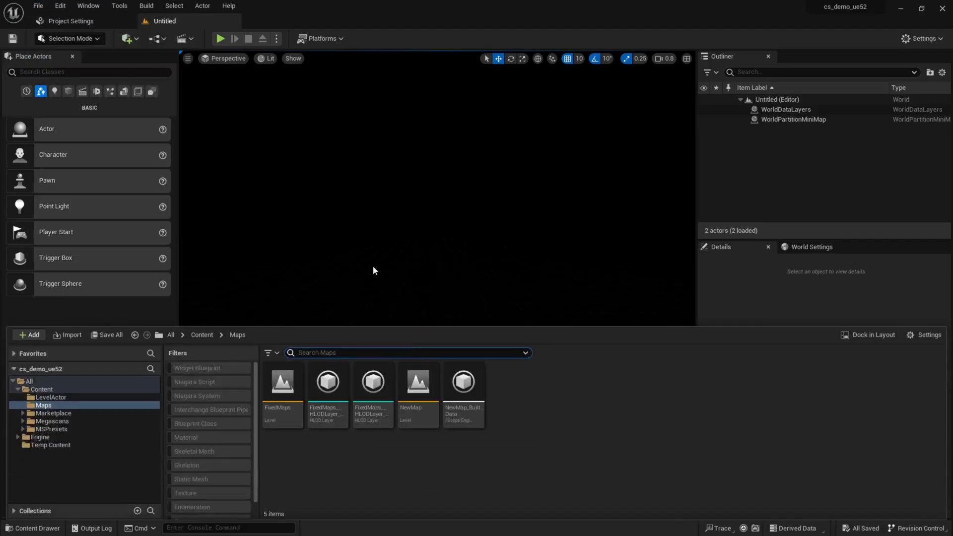
{"action": "left_click", "coordinate": [373, 271]}
{"action": "left_click", "coordinate": [37, 5]}
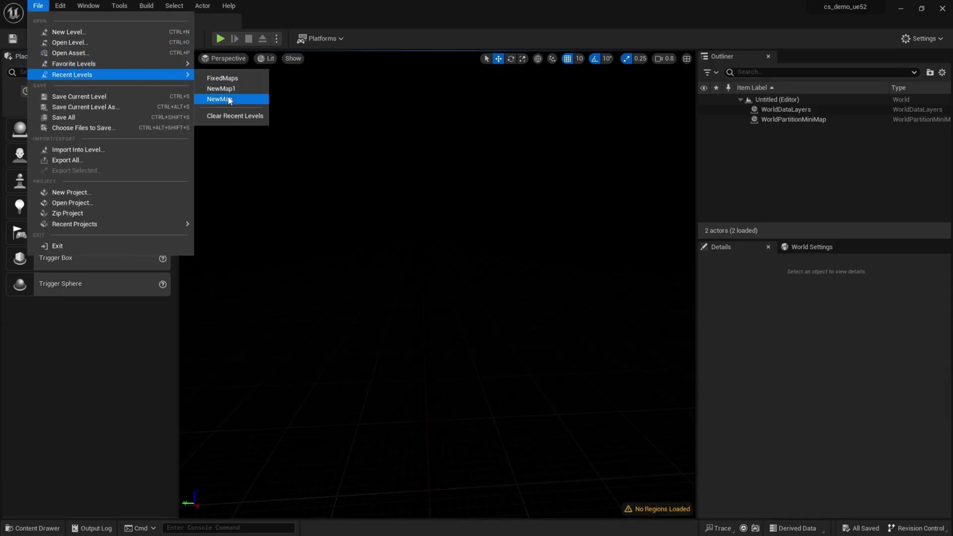
{"action": "left_click", "coordinate": [228, 99]}
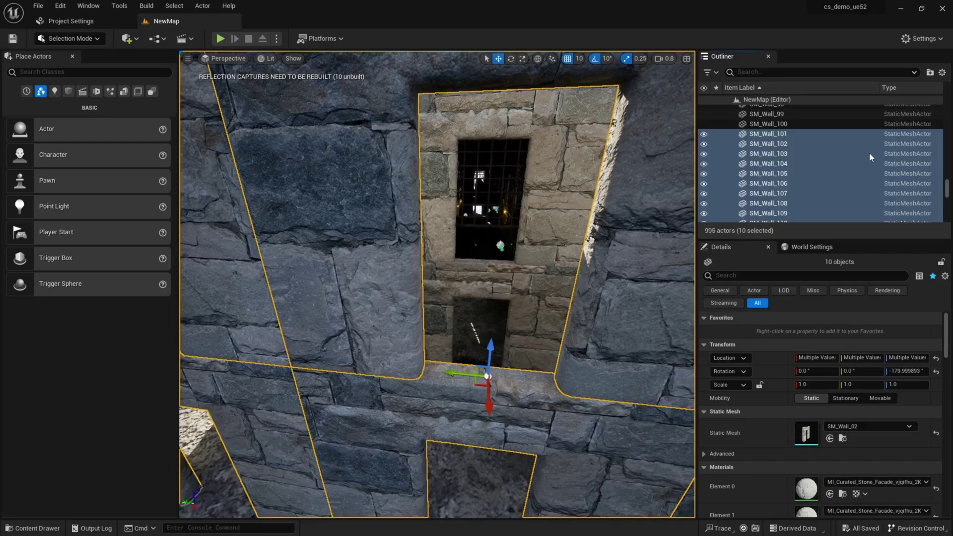
{"action": "scroll", "coordinate": [858, 193], "scroll_direction": "down", "scroll_amount": 3}
{"action": "scroll", "coordinate": [796, 192], "scroll_direction": "down", "scroll_amount": 3}
{"action": "scroll", "coordinate": [926, 186], "scroll_direction": "down", "scroll_amount": 3}
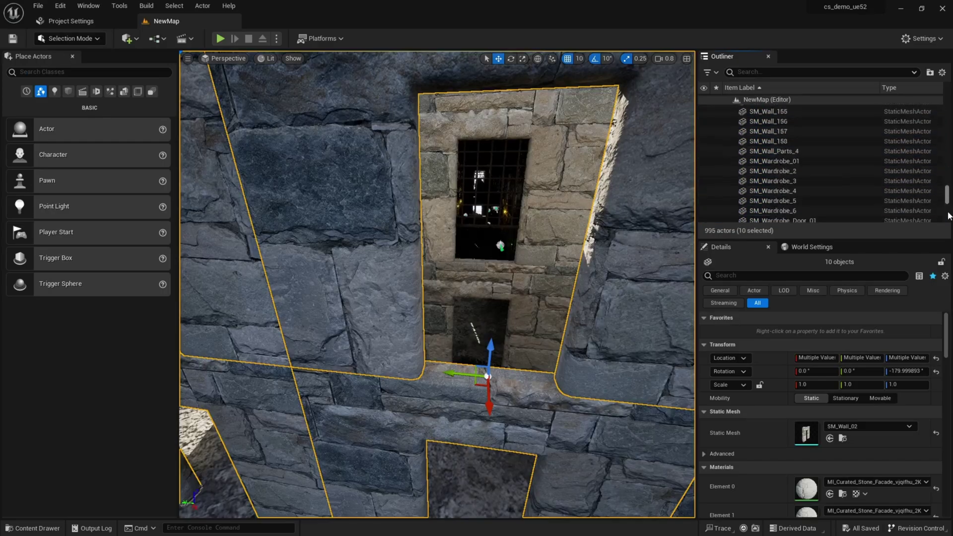
{"action": "scroll", "coordinate": [835, 223], "scroll_direction": "down", "scroll_amount": 2}
Select all 995 dungeon actors in the Outliner and copy them
{"action": "left_click", "coordinate": [844, 217]}
{"action": "key", "text": "shift+Up"}
{"action": "key", "text": "shift+Up"}
{"action": "key", "text": "shift+Up"}
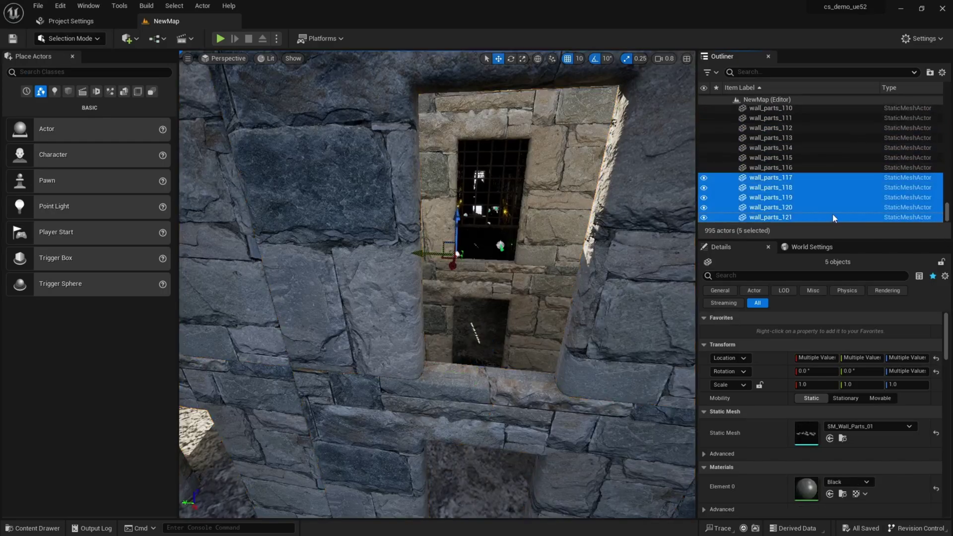
{"action": "left_click_drag", "start_coordinate": [948, 214], "coordinate": [948, 104]}
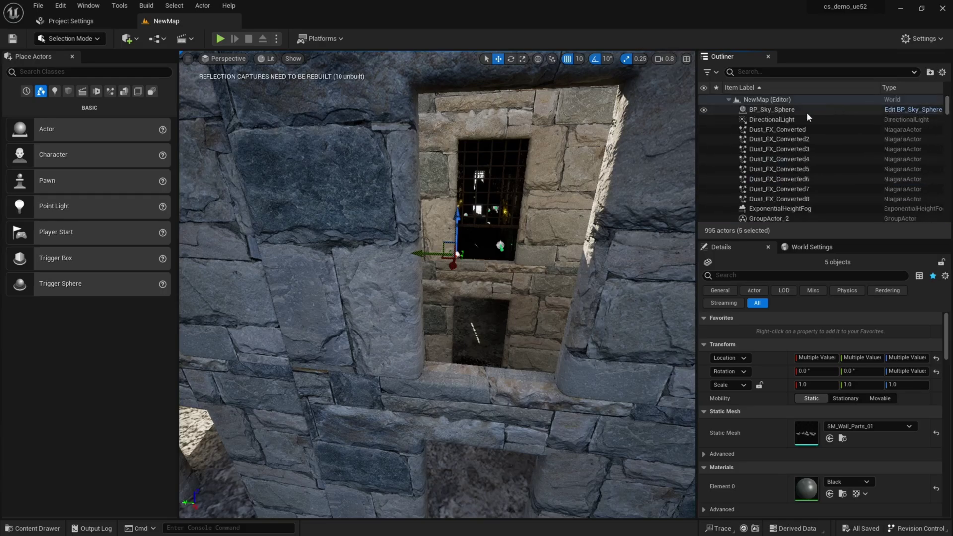
{"action": "key", "text": "ctrl+a"}
{"action": "key", "text": "ctrl+c"}
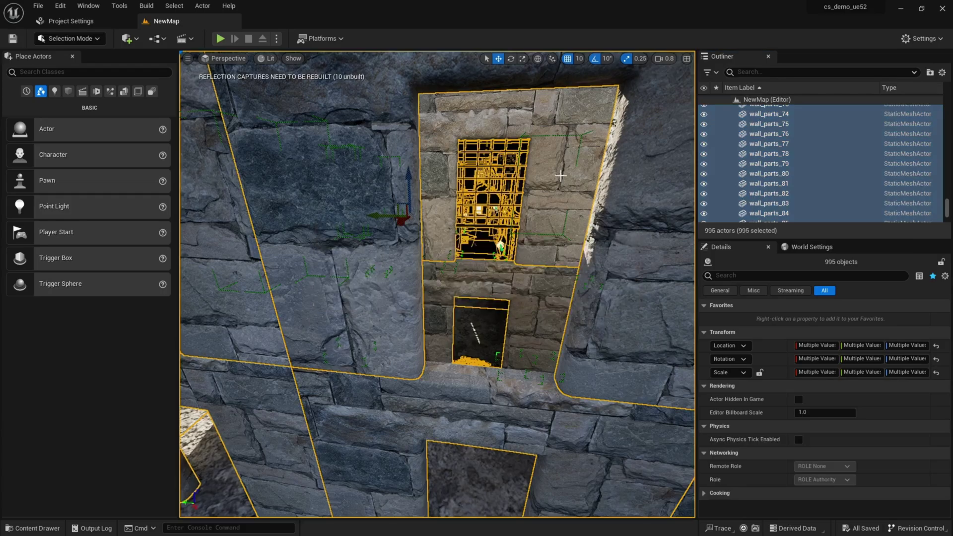
Create a new Empty Open World level and paste the copied actors into it
{"action": "left_click", "coordinate": [39, 6]}
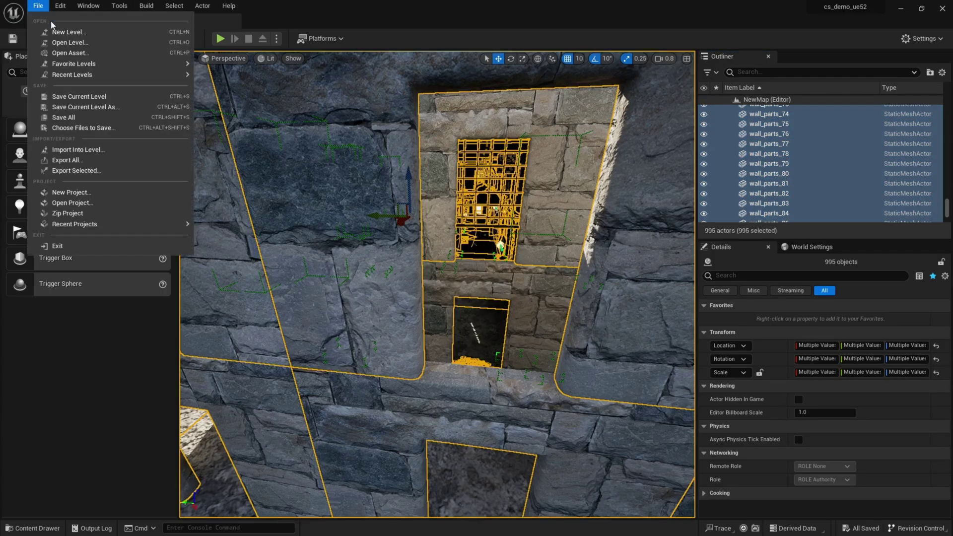
{"action": "left_click", "coordinate": [60, 31]}
{"action": "double_click", "coordinate": [432, 219]}
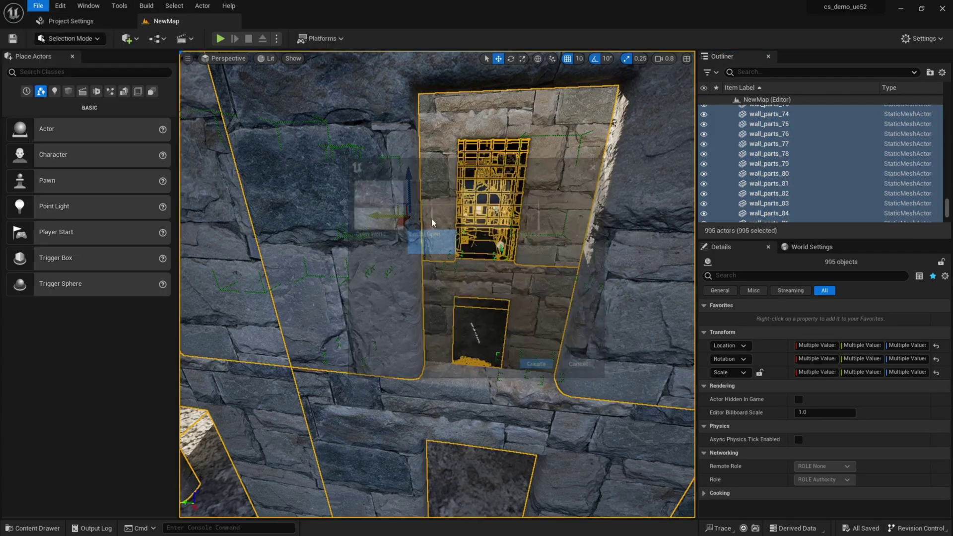
{"action": "key", "text": "ctrl+v"}
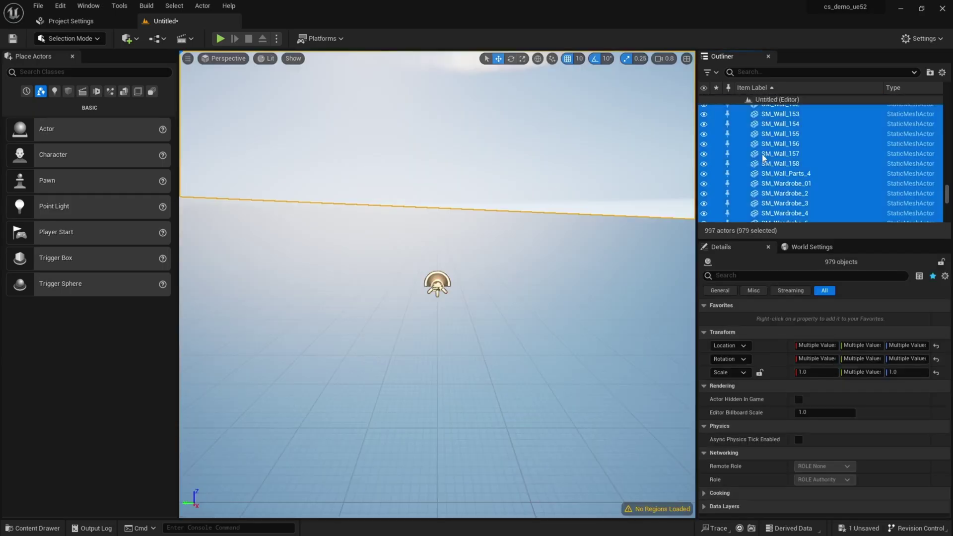
Frame SM_Wall_157 in the viewport and orbit to view the pasted dungeon
{"action": "double_click", "coordinate": [775, 154]}
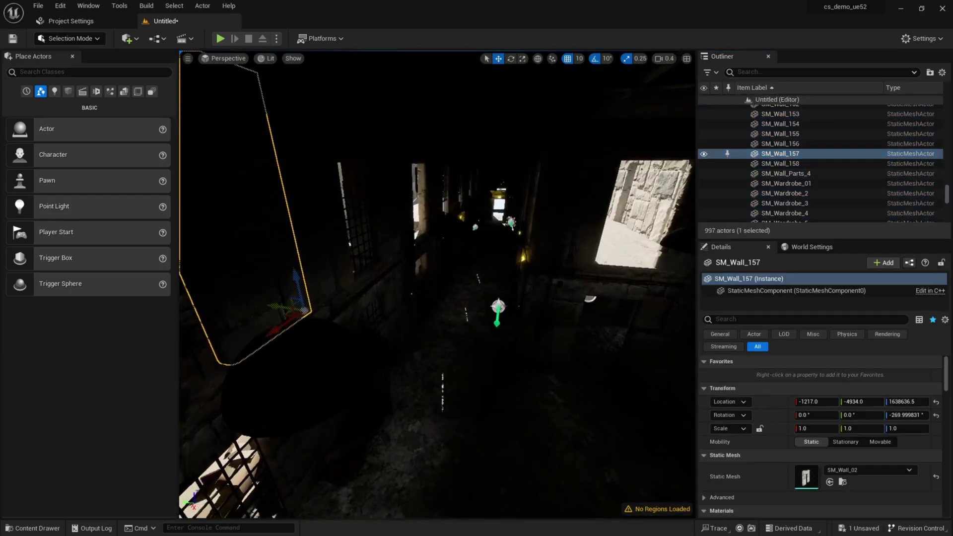
{"action": "right_click_drag", "start_coordinate": [392, 207], "coordinate": [426, 202]}
{"action": "key", "text": "Escape"}
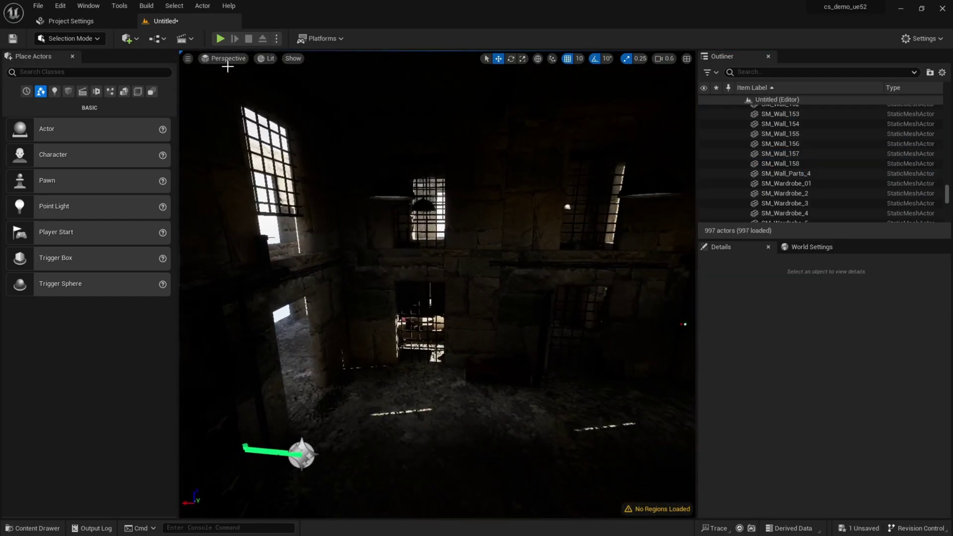
Run Build Lighting Only on the new level, then check World Settings and return to Details
{"action": "left_click", "coordinate": [144, 7]}
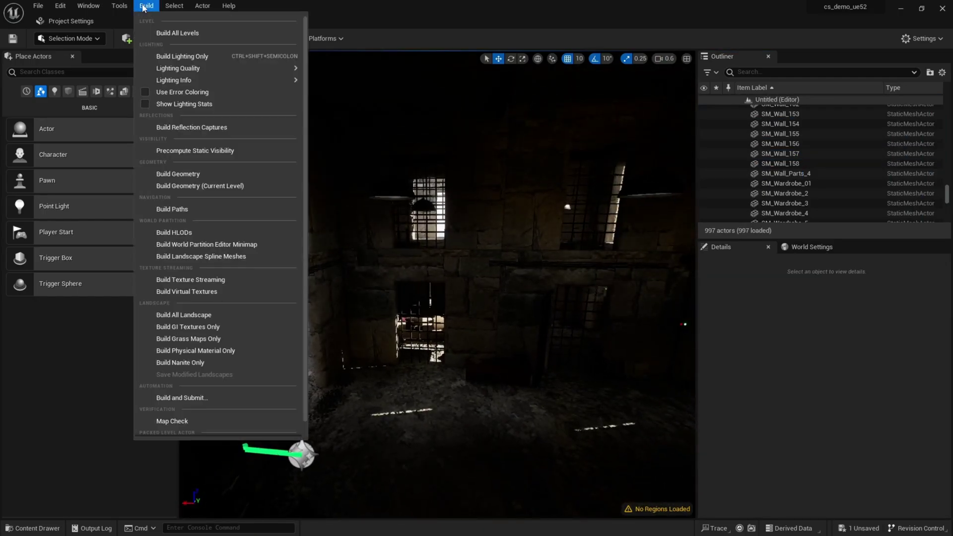
{"action": "left_click", "coordinate": [188, 58]}
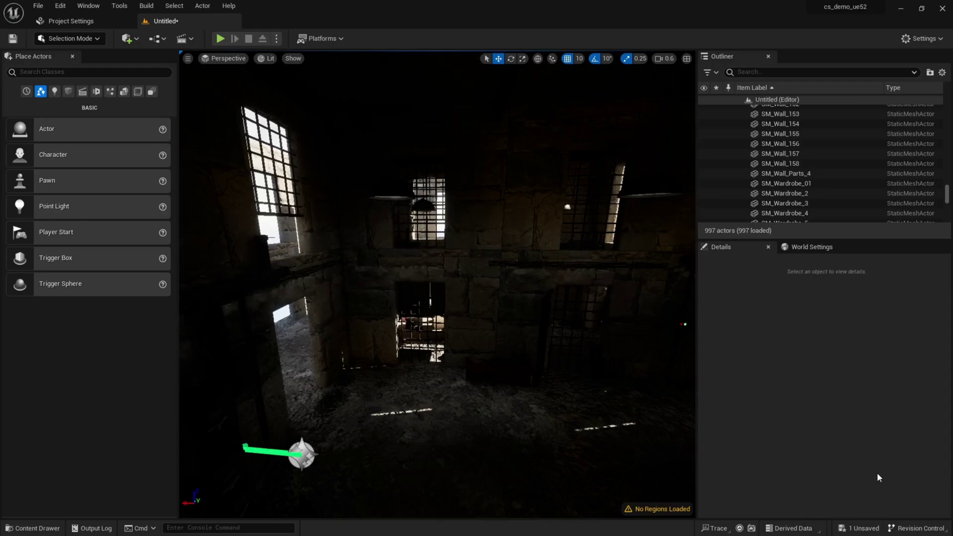
{"action": "left_click", "coordinate": [807, 250]}
{"action": "scroll", "coordinate": [808, 312], "scroll_direction": "down", "scroll_amount": 1}
{"action": "scroll", "coordinate": [810, 358], "scroll_direction": "up", "scroll_amount": 1}
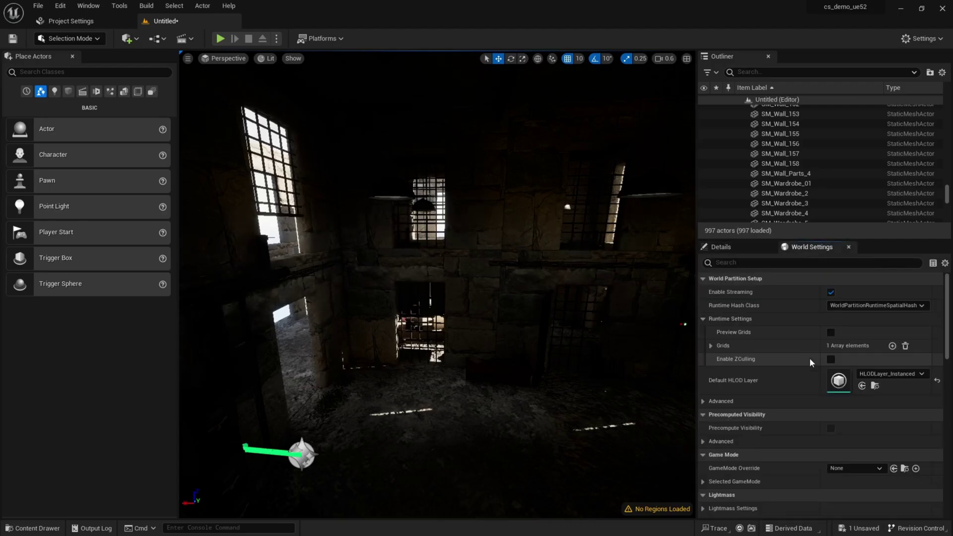
{"action": "left_click", "coordinate": [720, 247]}
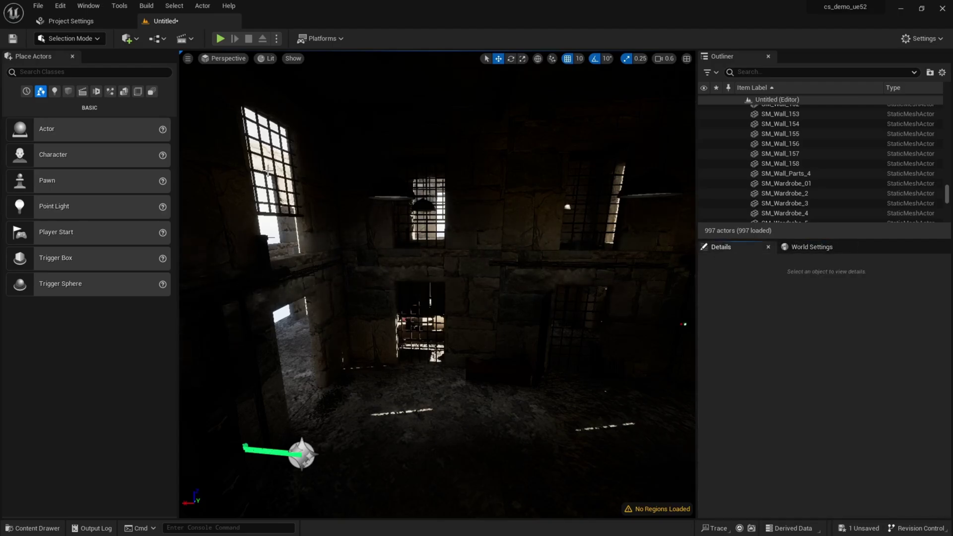